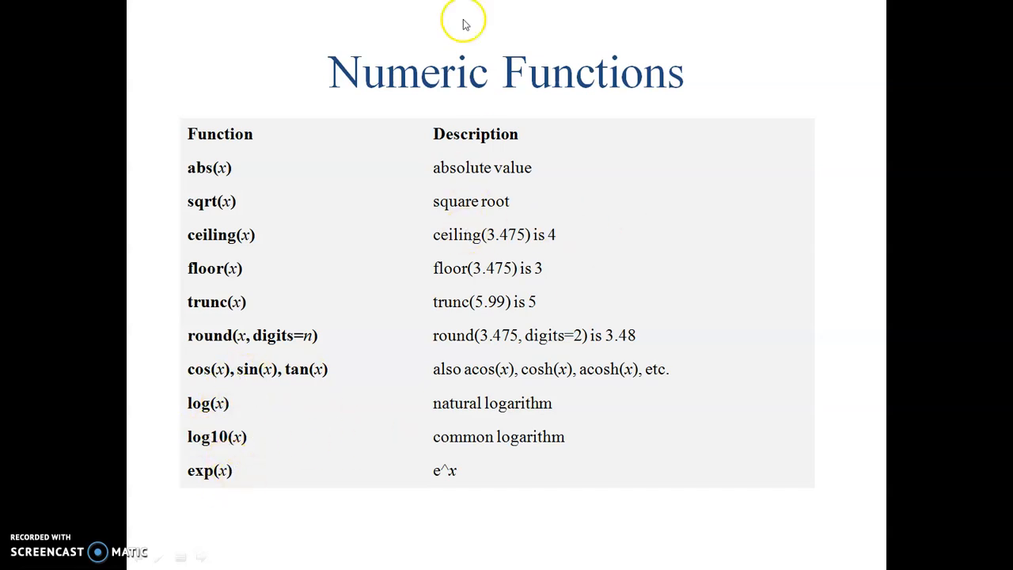
Step: Advance the slideshow from Numeric Functions to the Arithmetic Functions slide
click(486, 304)
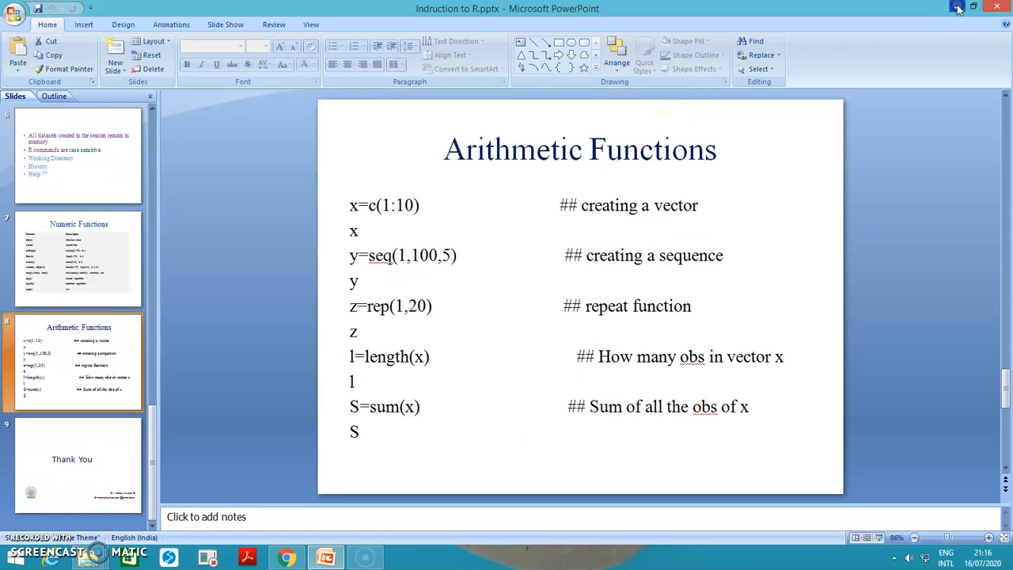
Step: Minimize PowerPoint and Chrome, launch R from the desktop and maximize the R Console
click(959, 7)
click(968, 7)
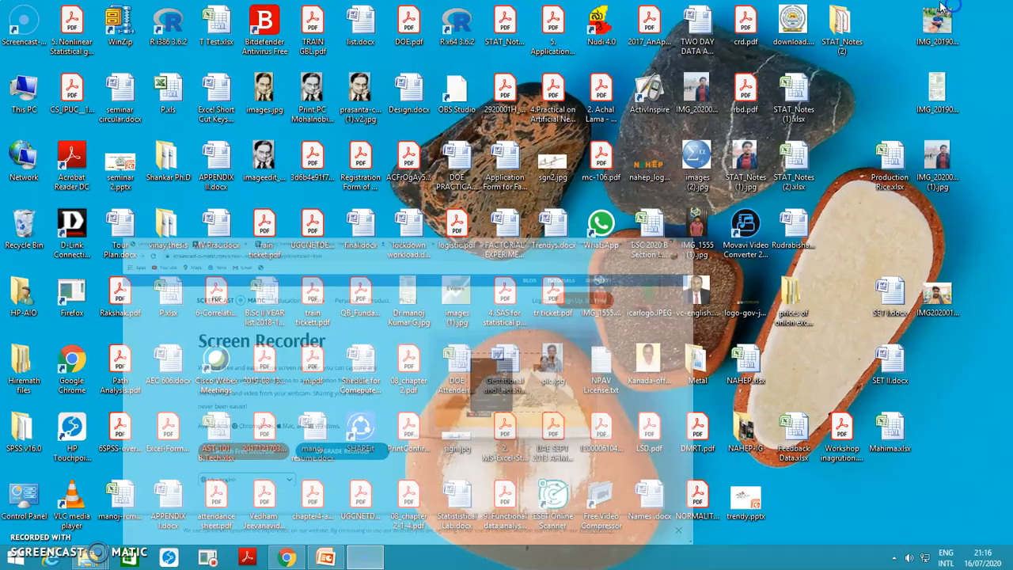
double_click(464, 28)
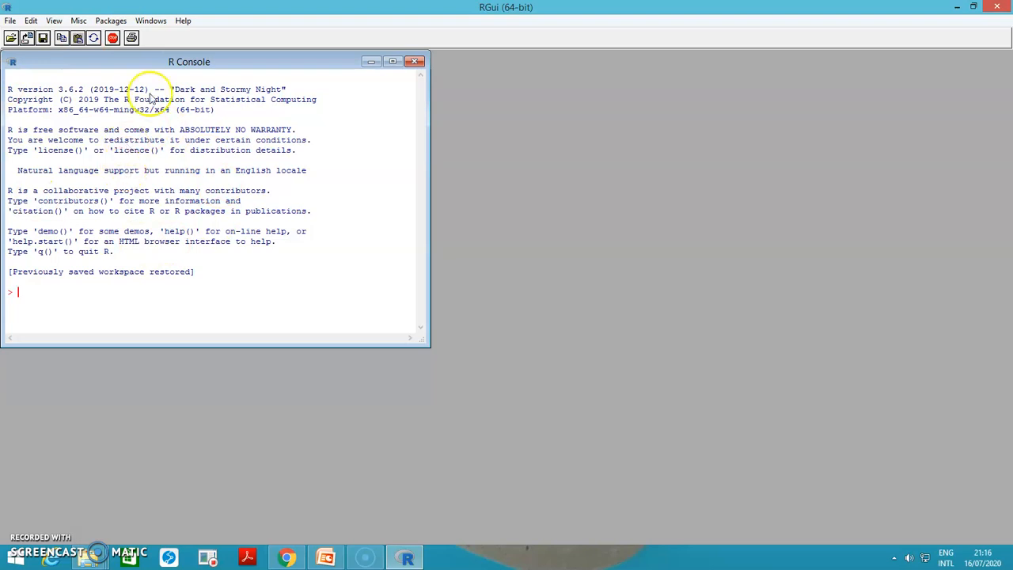
click(393, 62)
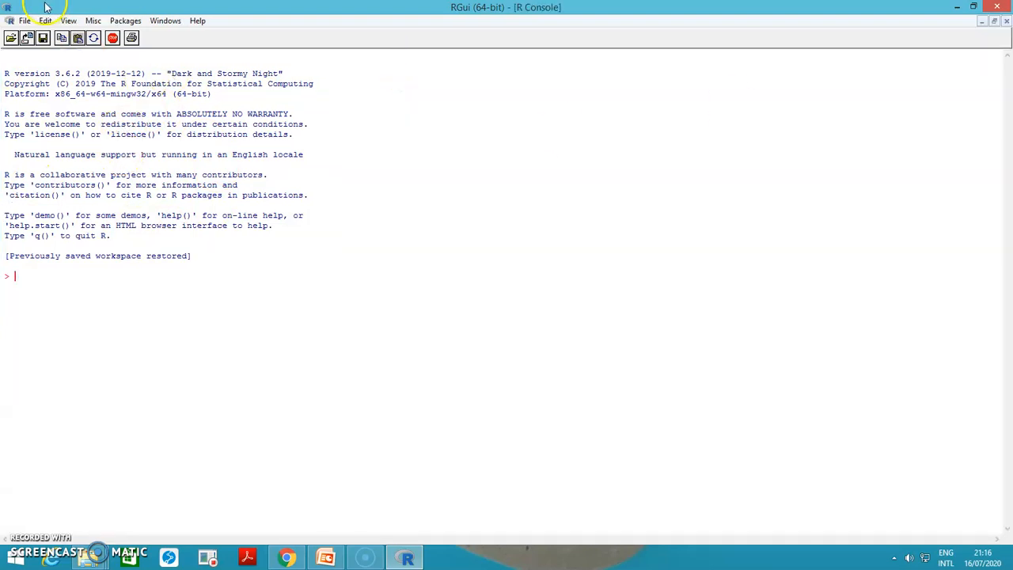
click(24, 20)
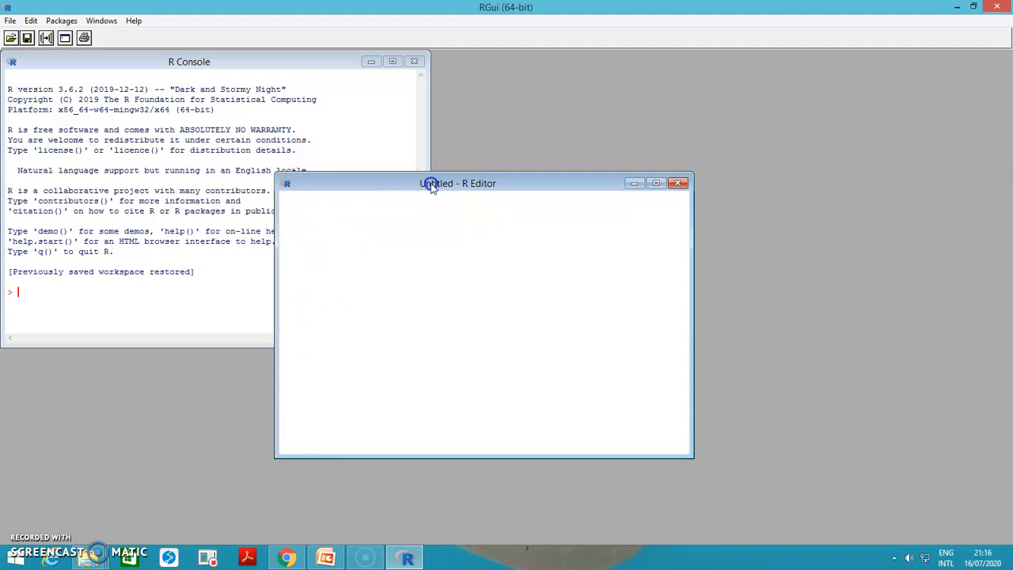
drag(431, 186, 507, 163)
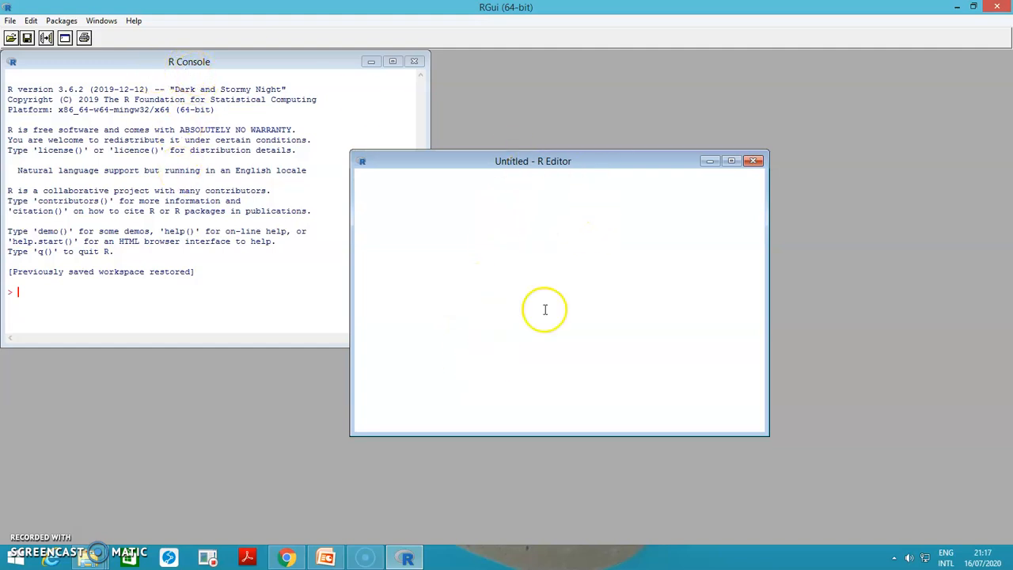
click(753, 161)
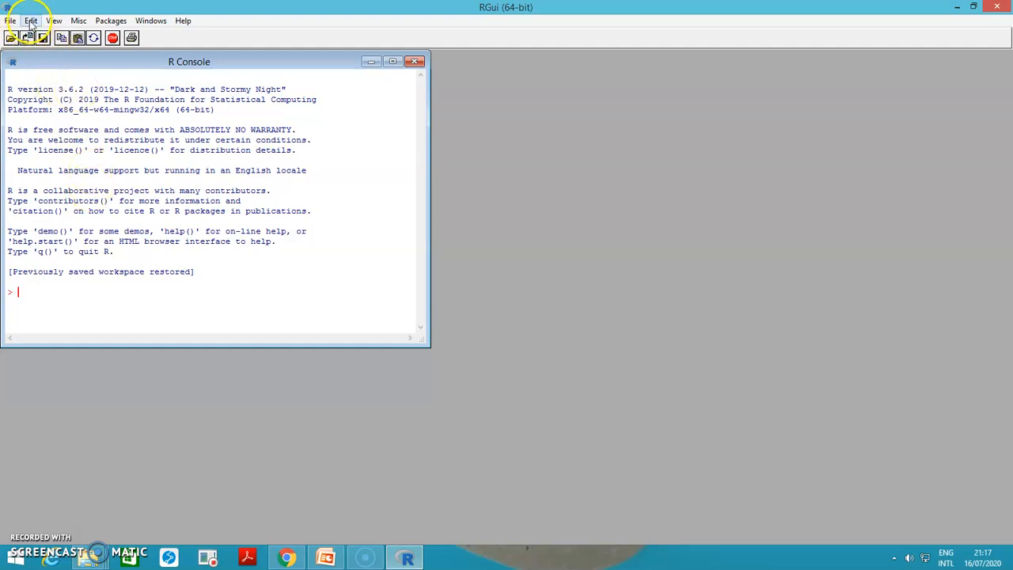
Step: Browse the Packages and View menus, then maximize the R Console in the workspace
click(111, 20)
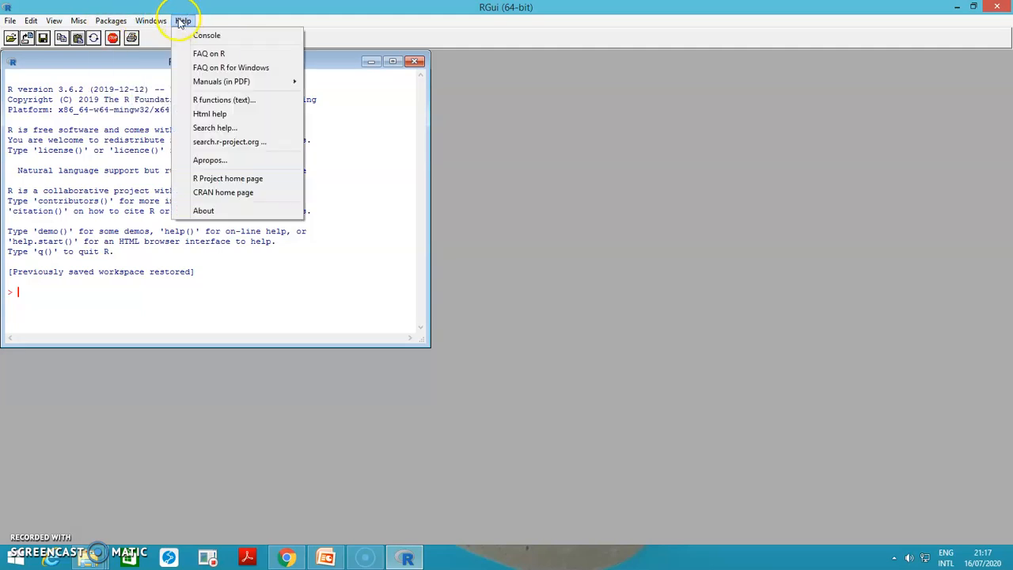
mouse_move(53, 21)
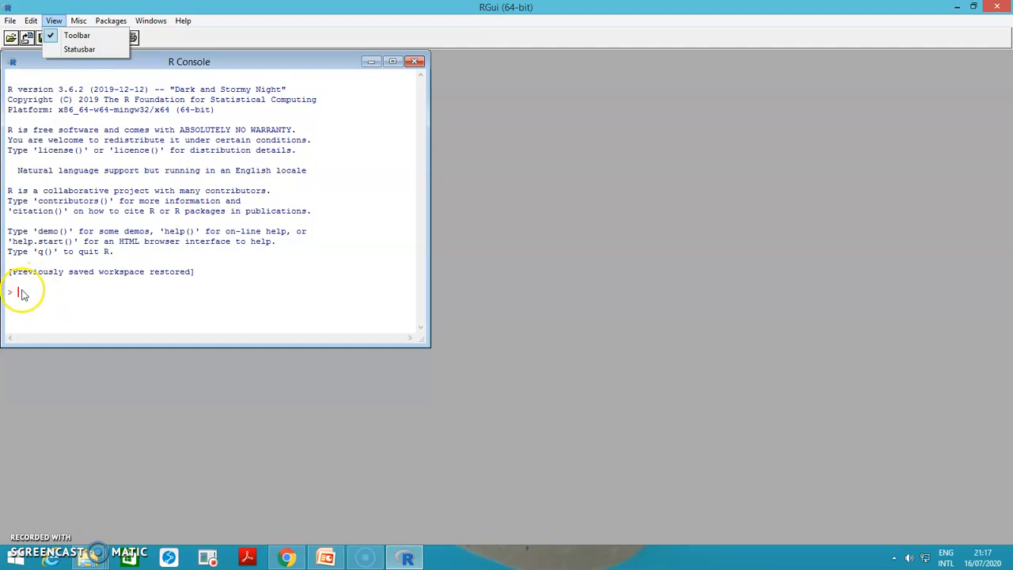
click(22, 293)
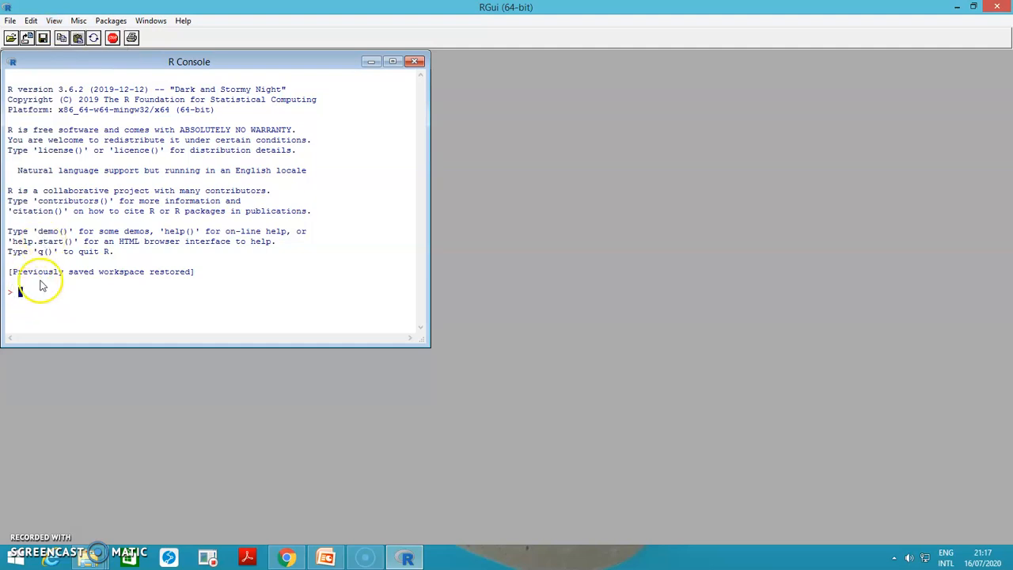
click(20, 300)
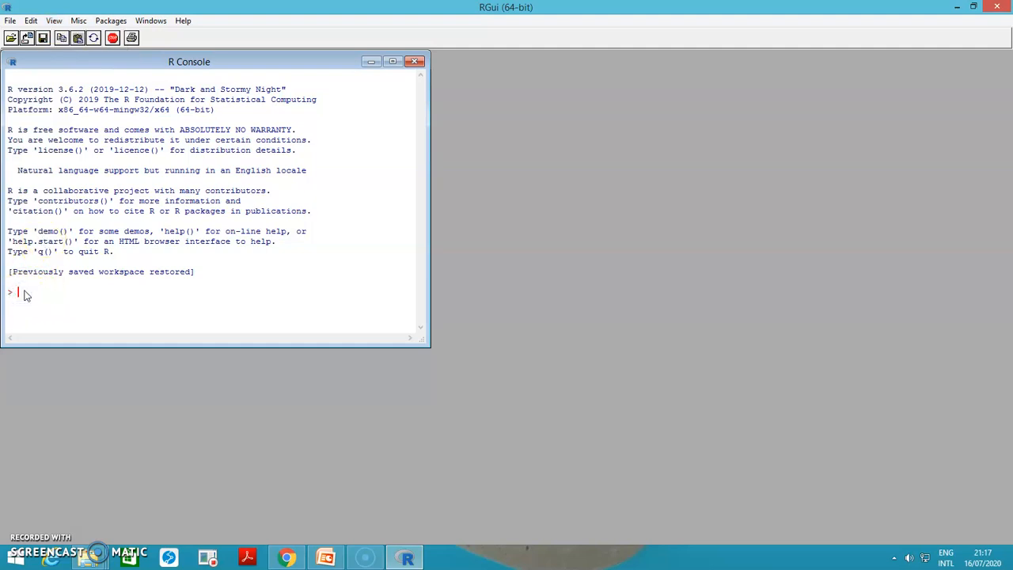
click(392, 62)
click(27, 280)
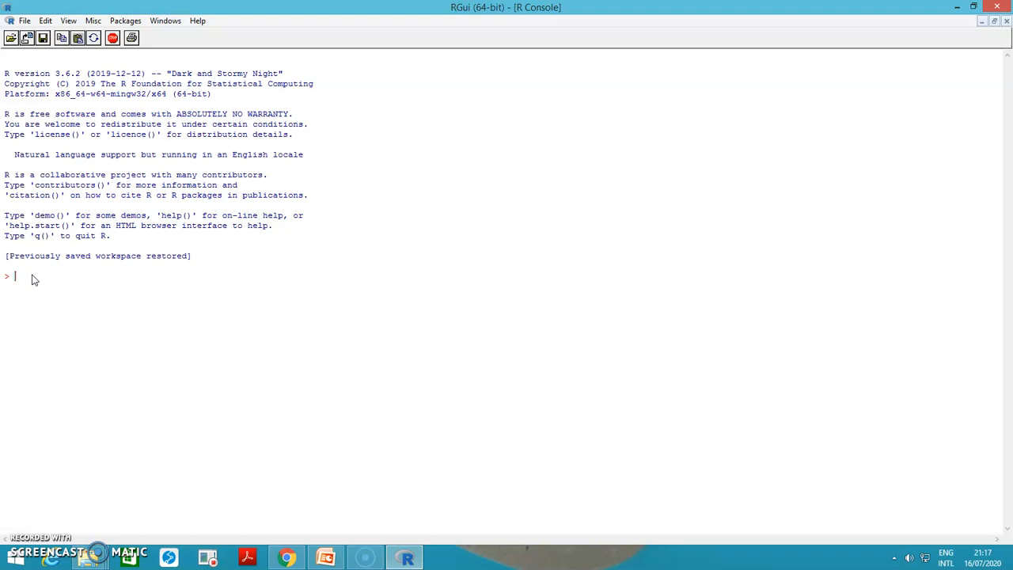
text(x)
text(=8)
text(.6568)
text(12)
text(3)
Step: Assign x = 8.6548123, print it as 8.654812, and compute abs(x) giving 8.654812
key(Return)
text(x)
key(Return)
text(ab)
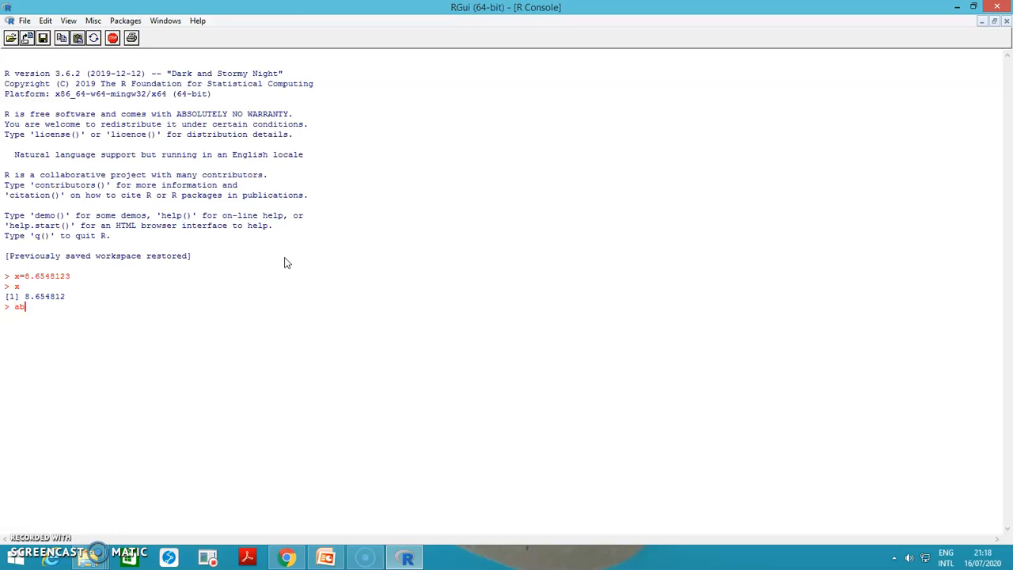
text(s)
text(x)
key(BackSpace)
text((x)
text())
key(Return)
text(floor)
text(()
text(x))
Step: Compute floor(x) = 8, ceiling(x) = 9 and trunc(x) = 8
key(Return)
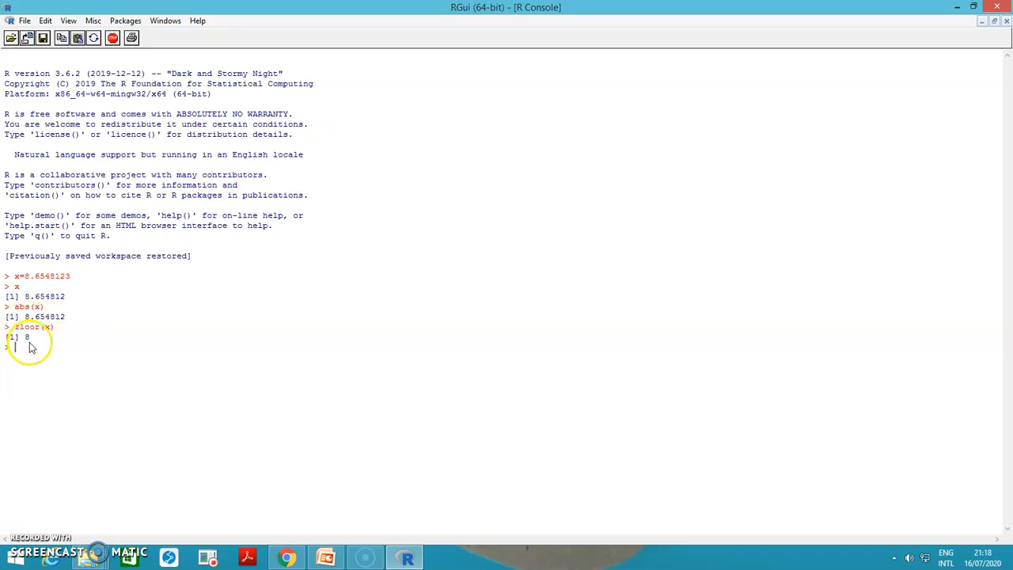
text(ce)
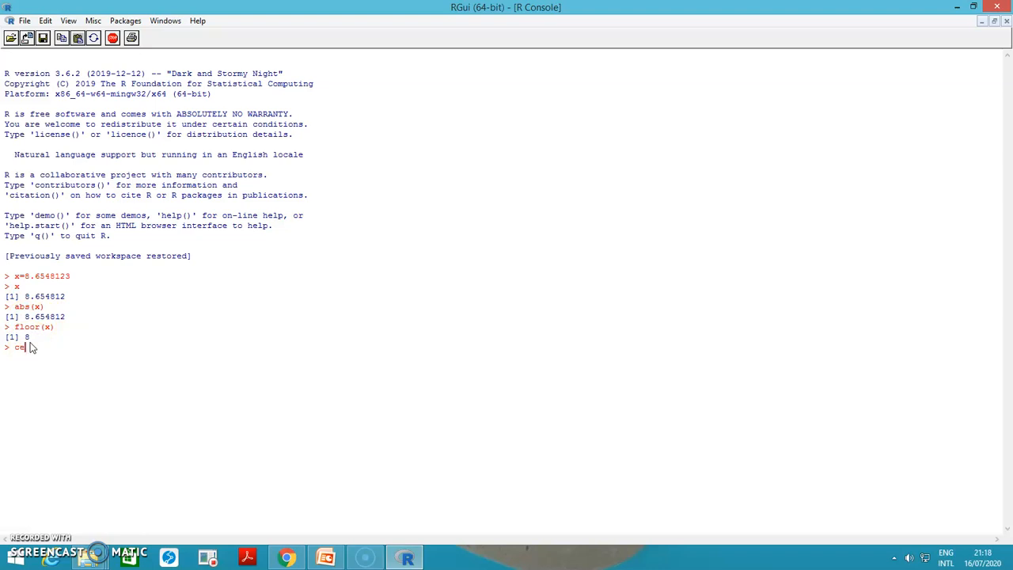
text(iling)
text(()
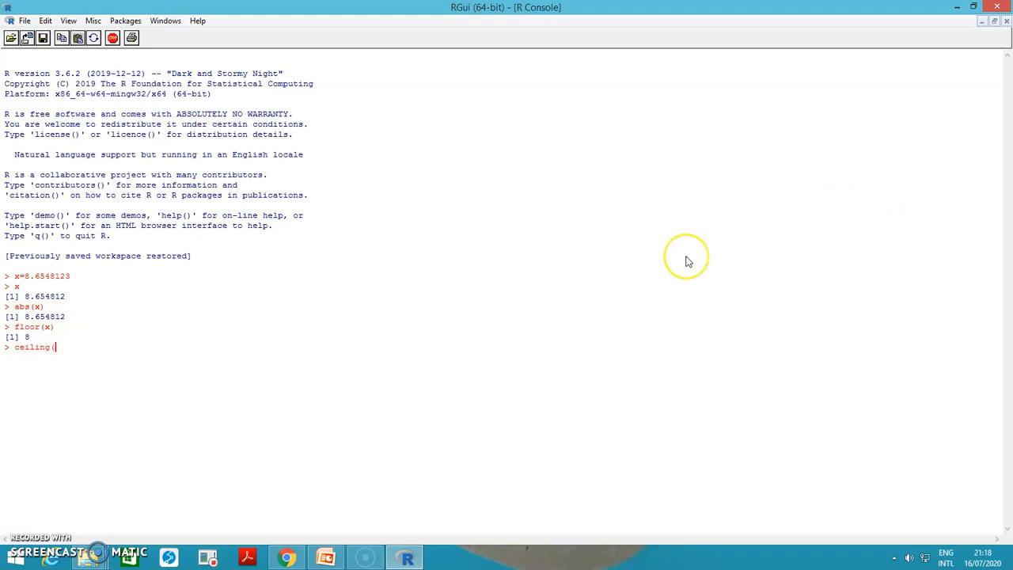
text(x))
key(Return)
text(tru)
text(nc()
text(x))
key(Return)
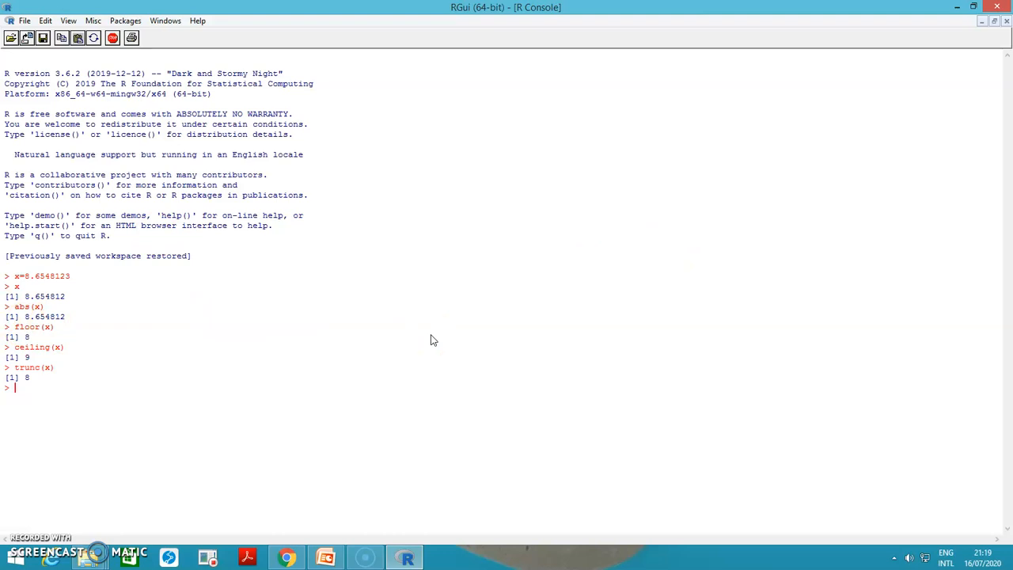
text(sin)
text((x))
Step: Compute sin(x) = 0.6961106, tan(x) = -0.9696017, then e^(x), which errors
key(Return)
text(tan()
text(x))
key(Return)
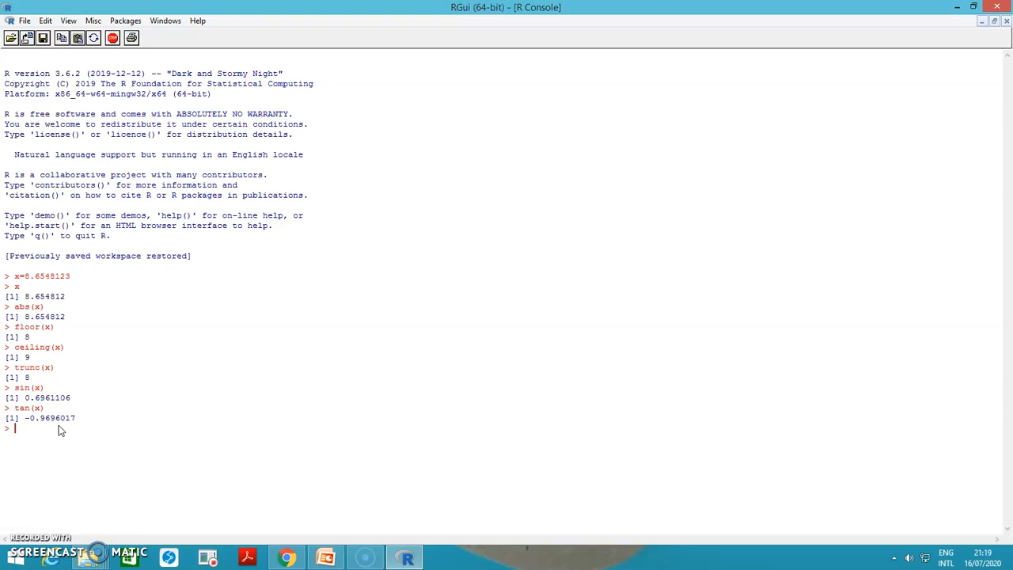
text(e)
text(^(x)
key(Return)
Step: Check the e^x description on the Numeric Functions slide in PowerPoint, then return to R
click(326, 557)
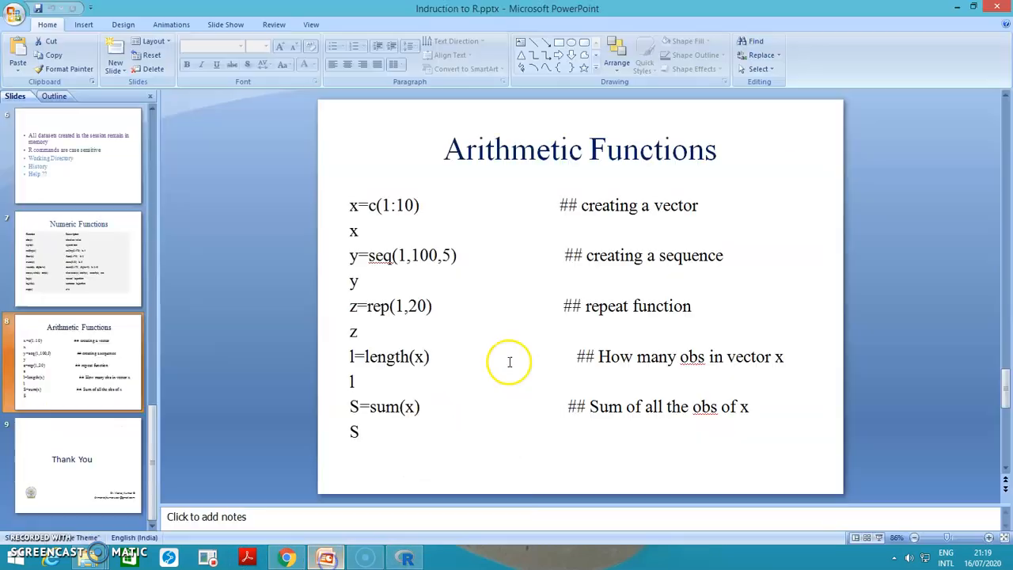
click(73, 249)
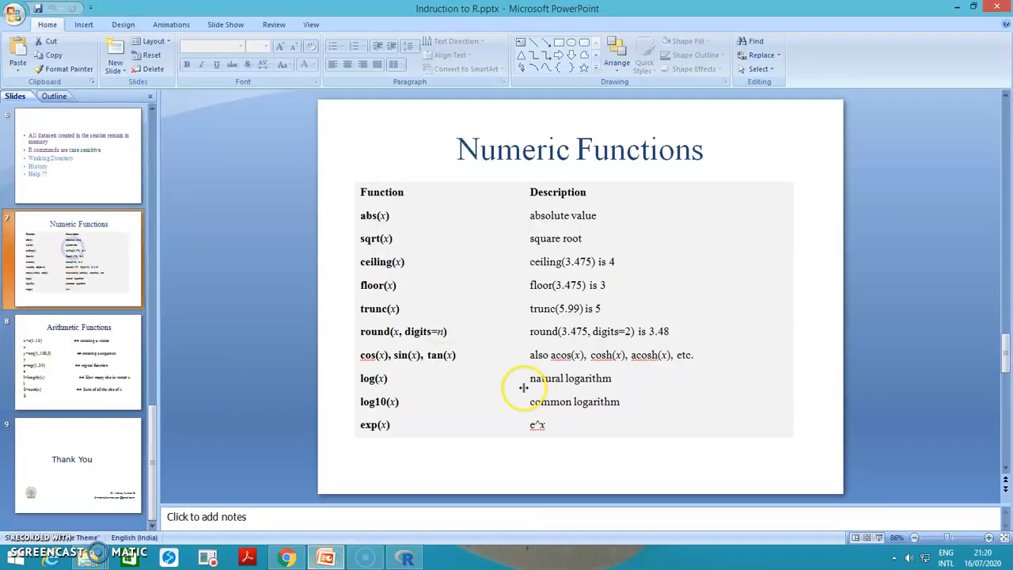
click(543, 425)
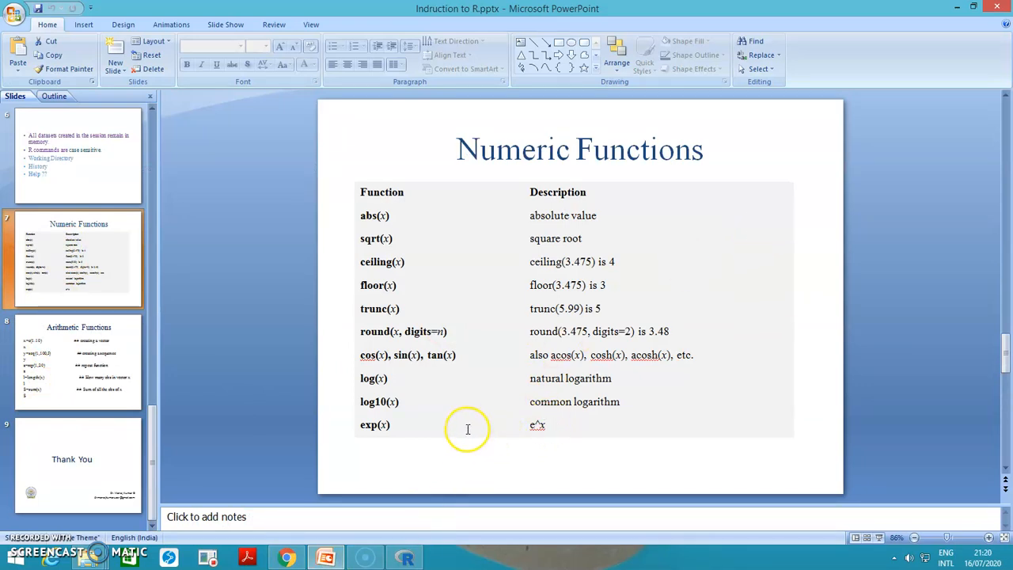
click(958, 7)
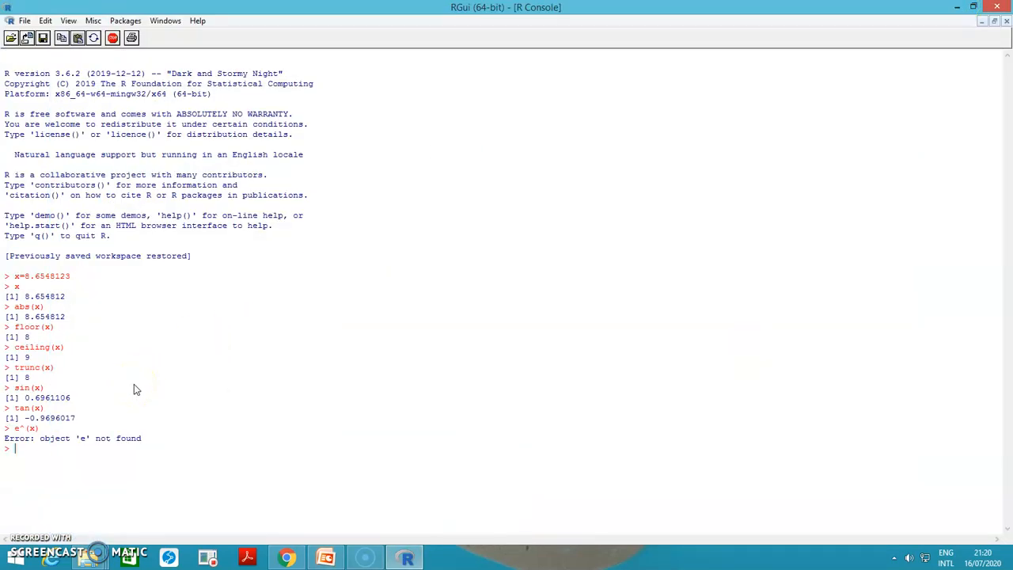
text(exp)
text((x))
Step: Compute exp(x), giving 5737.692
key(Return)
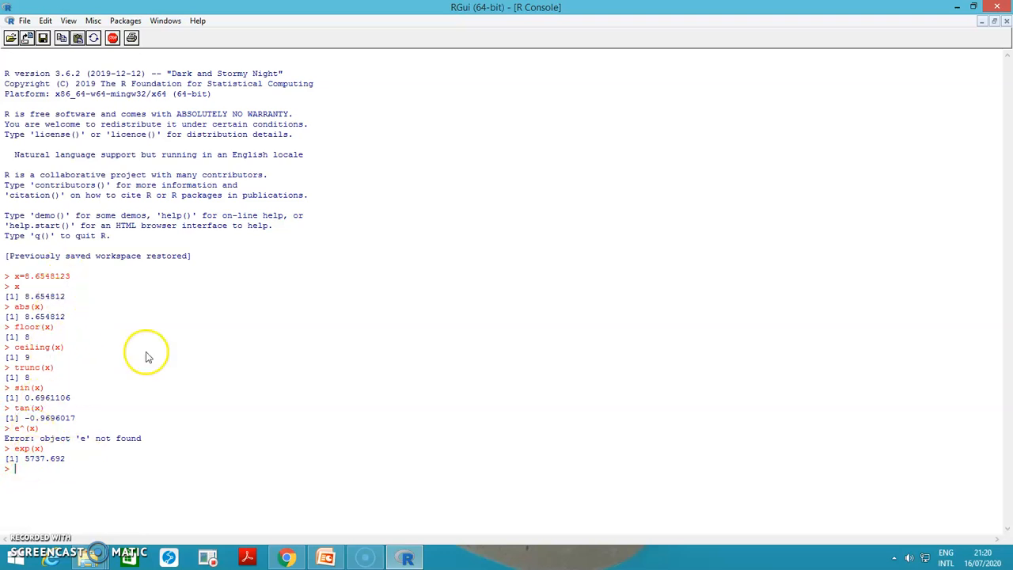
click(22, 475)
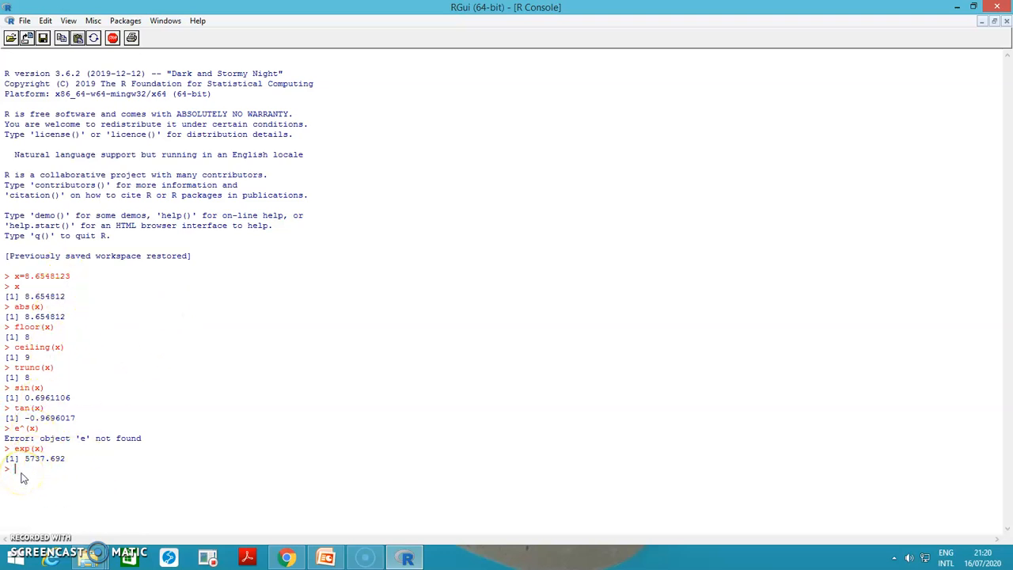
click(326, 557)
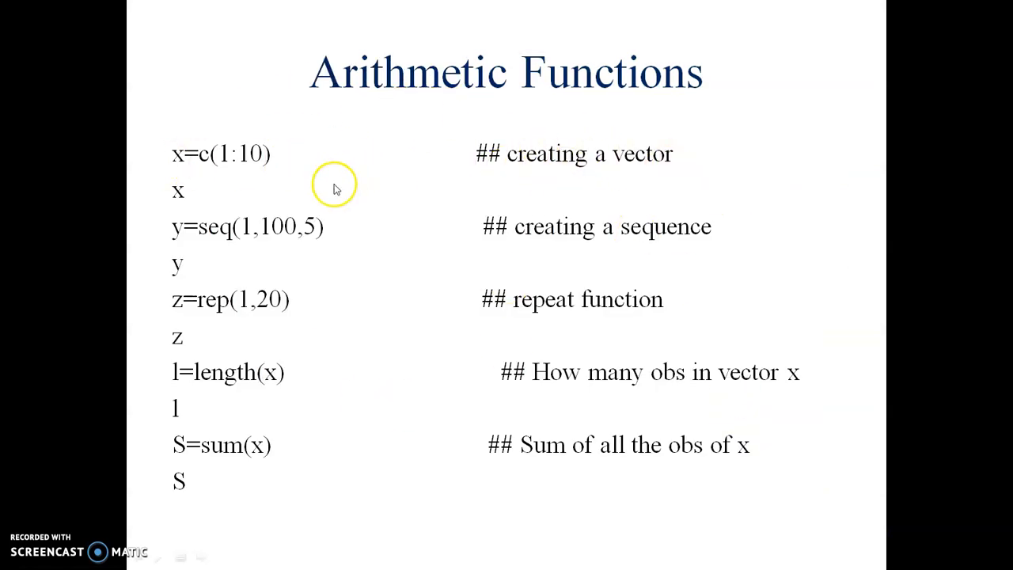
key(Escape)
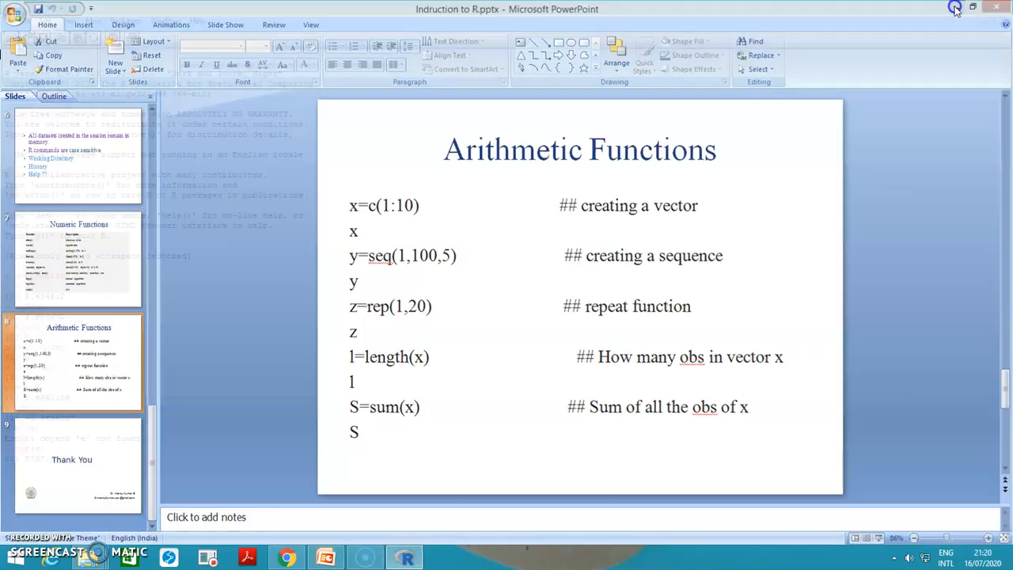
click(405, 557)
click(160, 382)
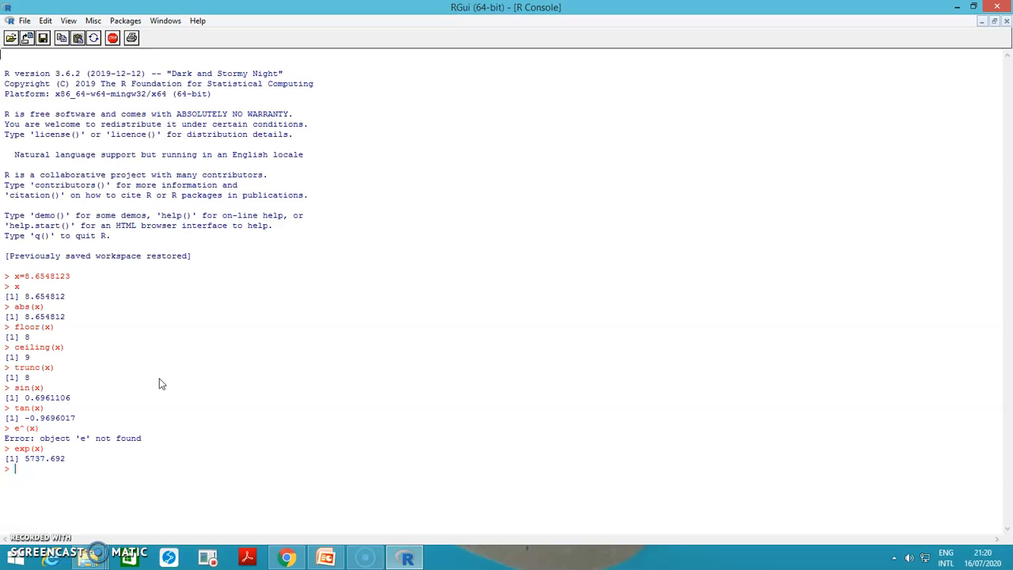
text(a)
text(=)
text(c()
text(1)
text(:)
text(10))
Step: Create vector a = c(1:10) and print its values 1 through 10
key(Return)
text(a)
key(Return)
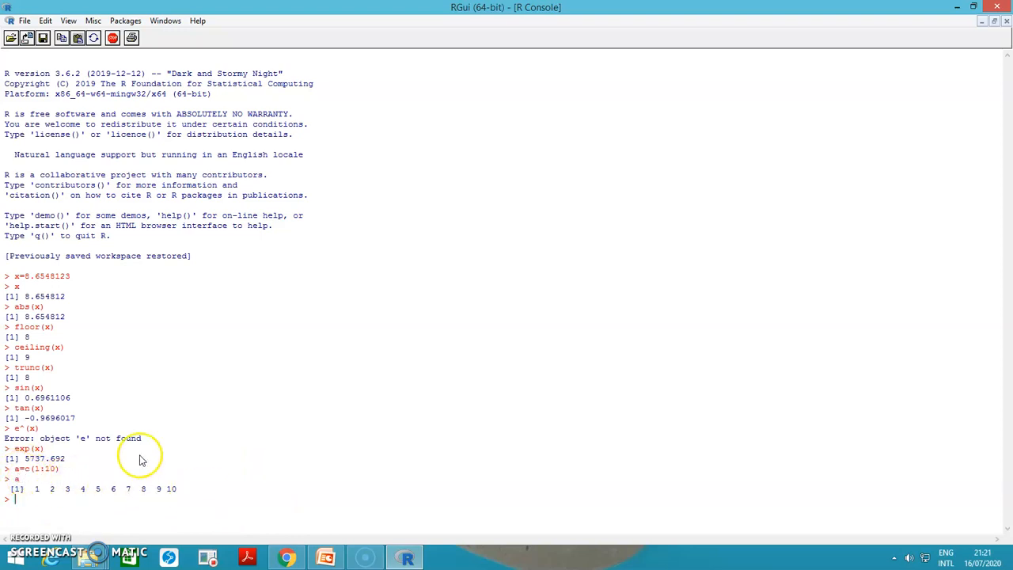
text(a)
text(*a)
Step: Compute a*a, a+a, a-a and a/a element-wise for vector a
key(Return)
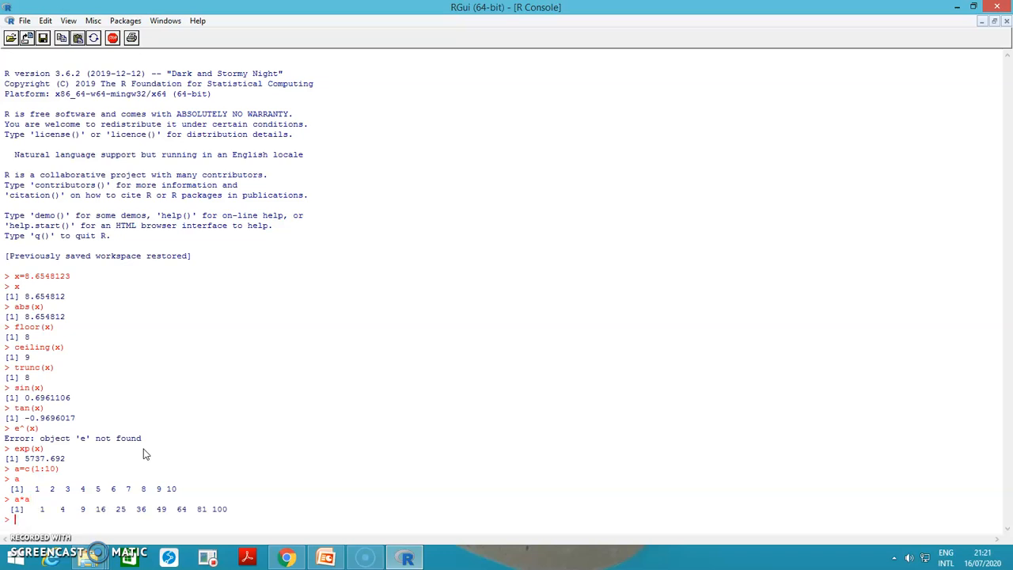
text(a+a)
key(Return)
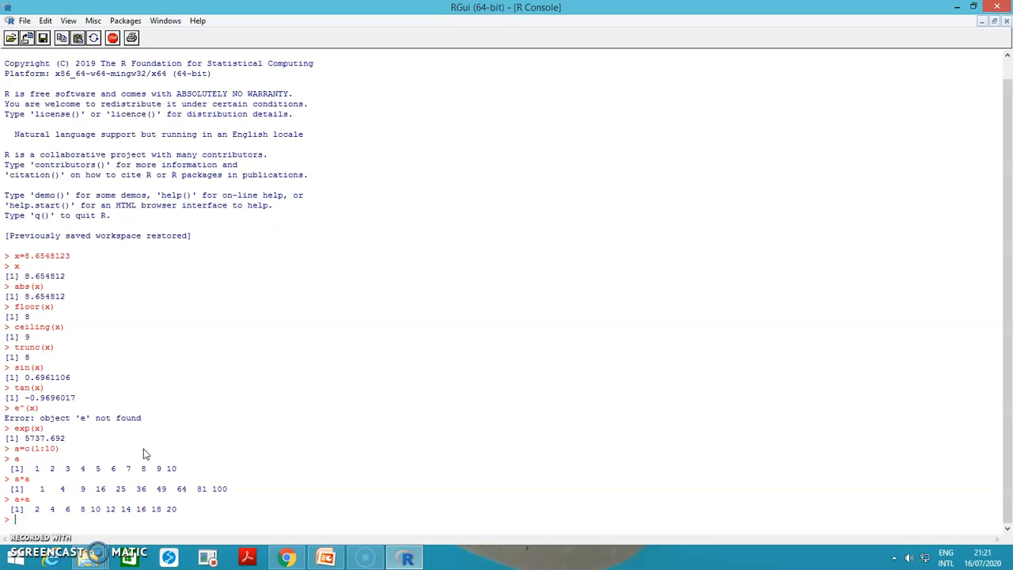
text(a-a)
key(Return)
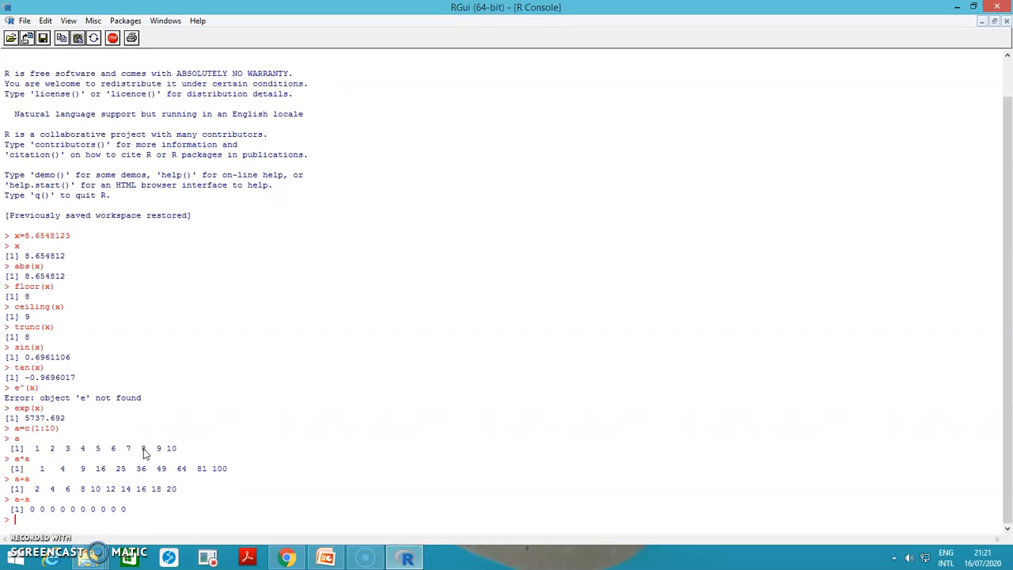
text(a)
text(/a)
key(Return)
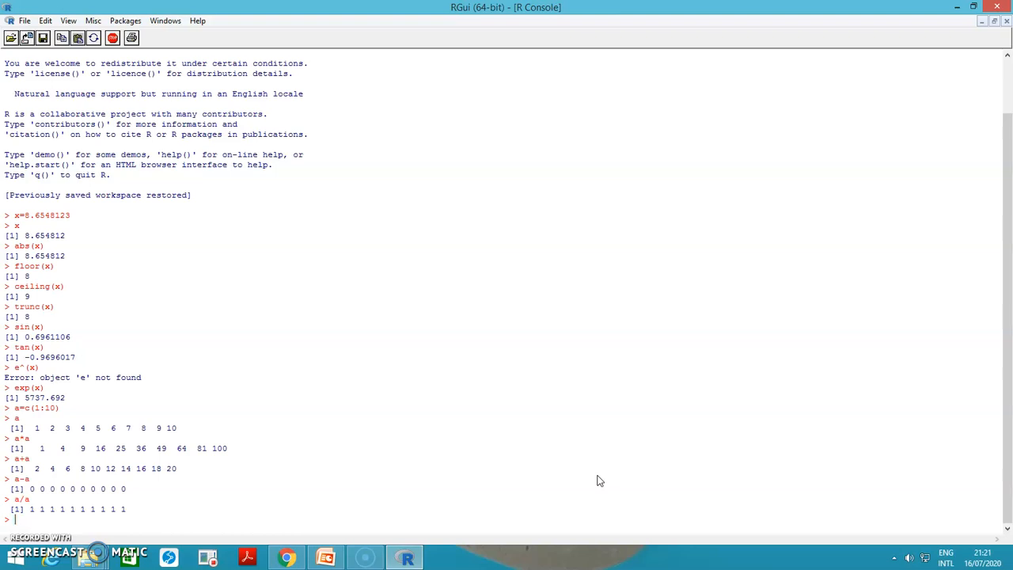
text(y=)
text(seq)
text(()
text(1,)
text(1)
text(00)
text(,5)
text())
Step: Create y = seq(1,100,5) and print its values 1, 6, 11 up to 96
key(Return)
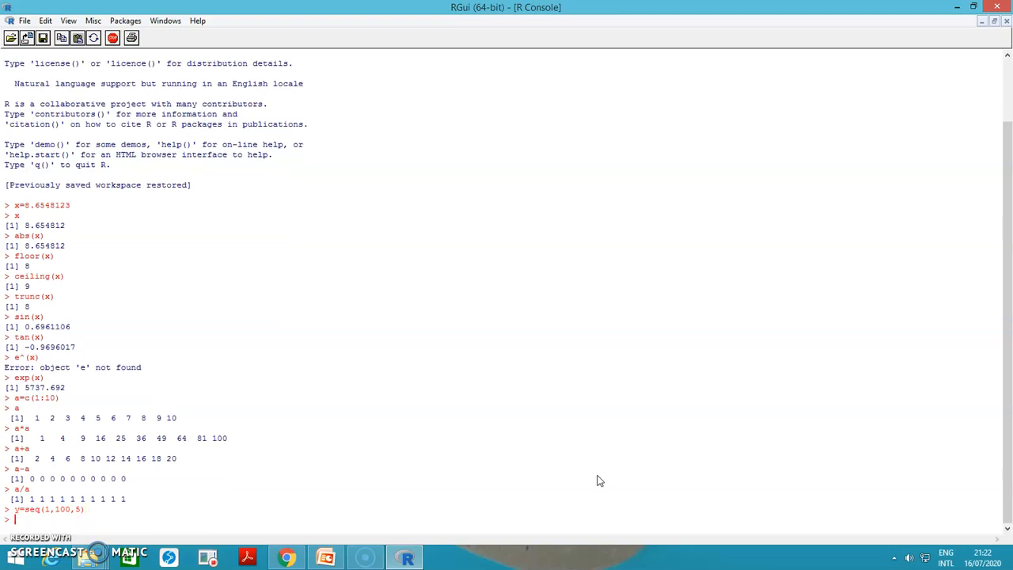
text(y)
key(Return)
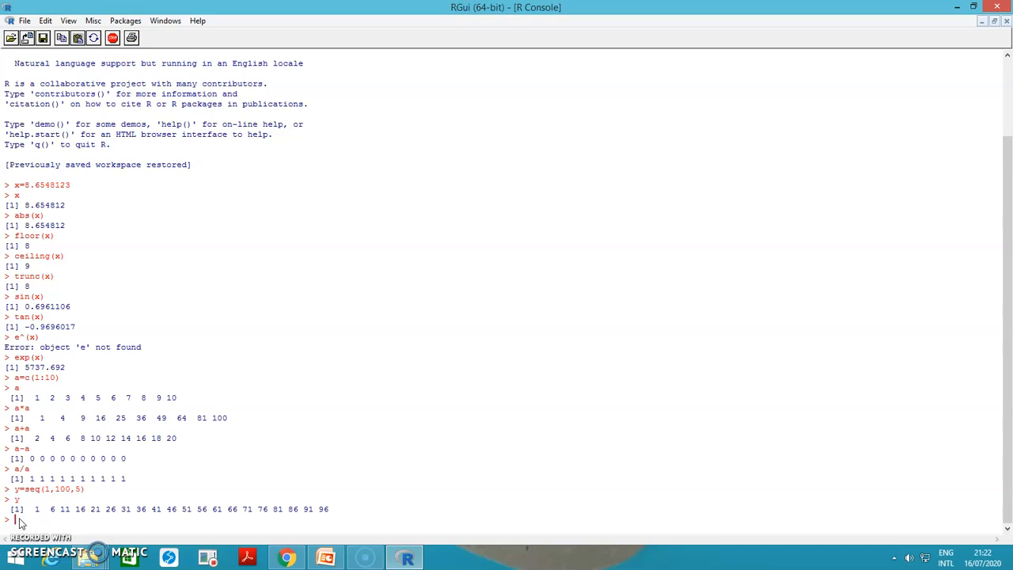
text(sum()
text(y)
text())
Step: Compute sum(y), giving 970
key(BackSpace)
key(BackSpace)
key(BackSpace)
text(()
text(y)
text())
key(Return)
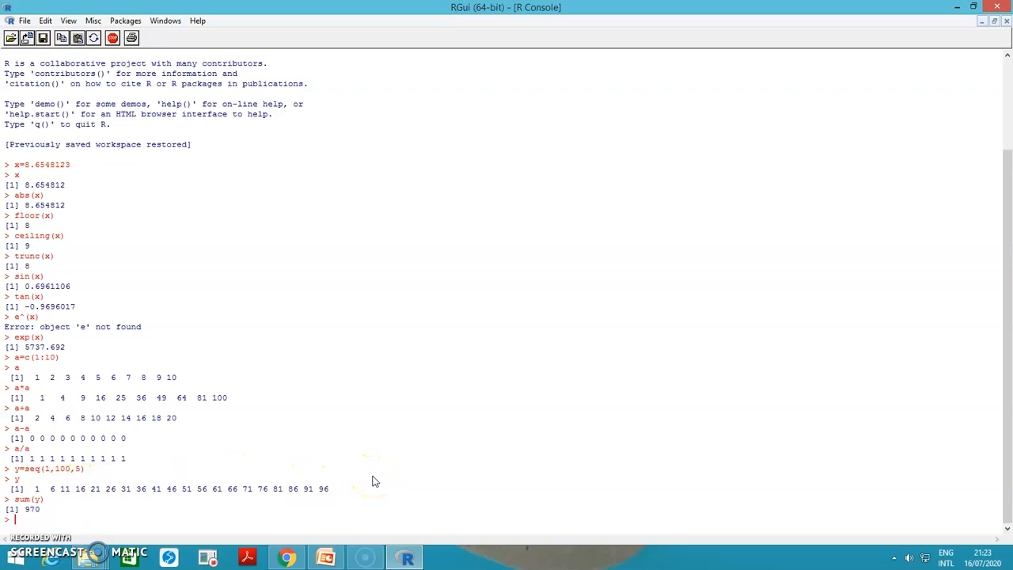
text(l=)
text(lengt)
text(h()
text(y)
text())
Step: Store length(y) in l, display its value 20, then clear the console with Ctrl+L
key(Return)
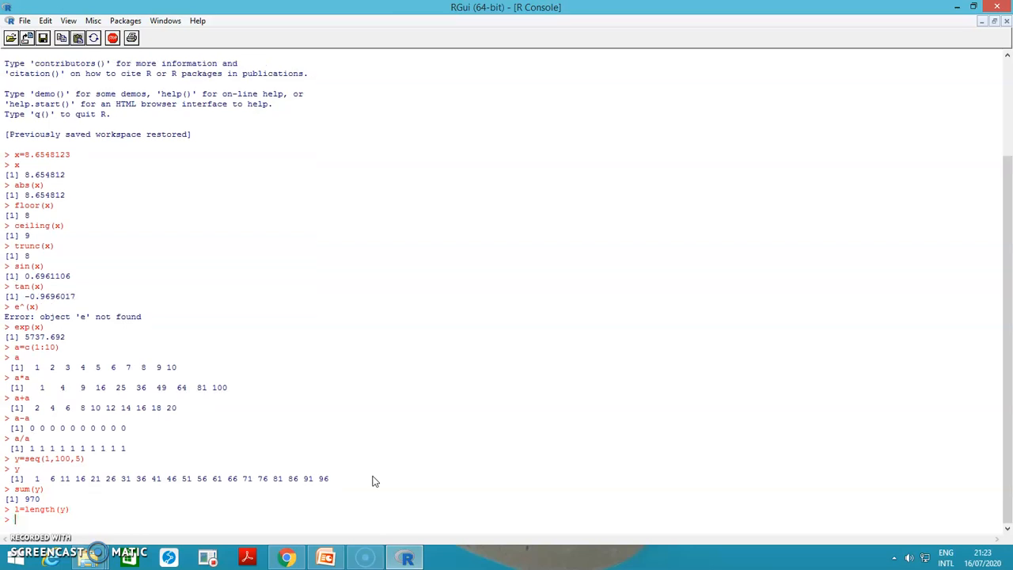
text(l)
key(Return)
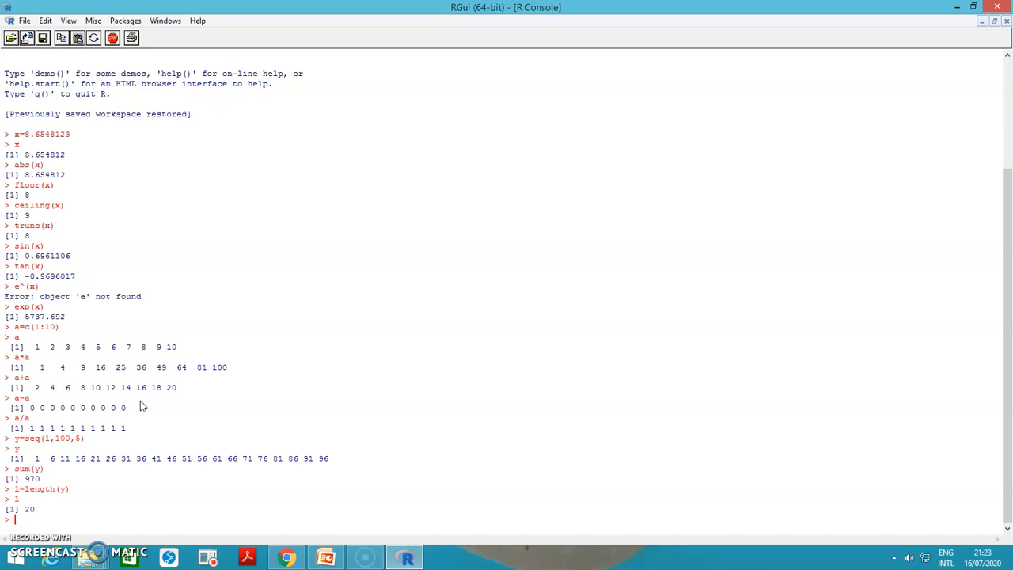
key(ctrl+l)
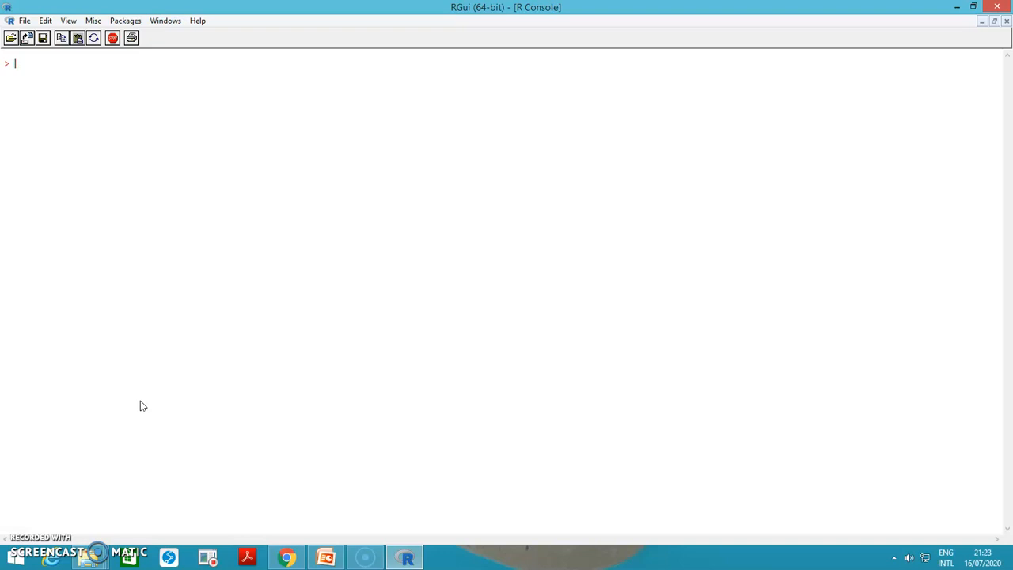
text(histor)
text(y()
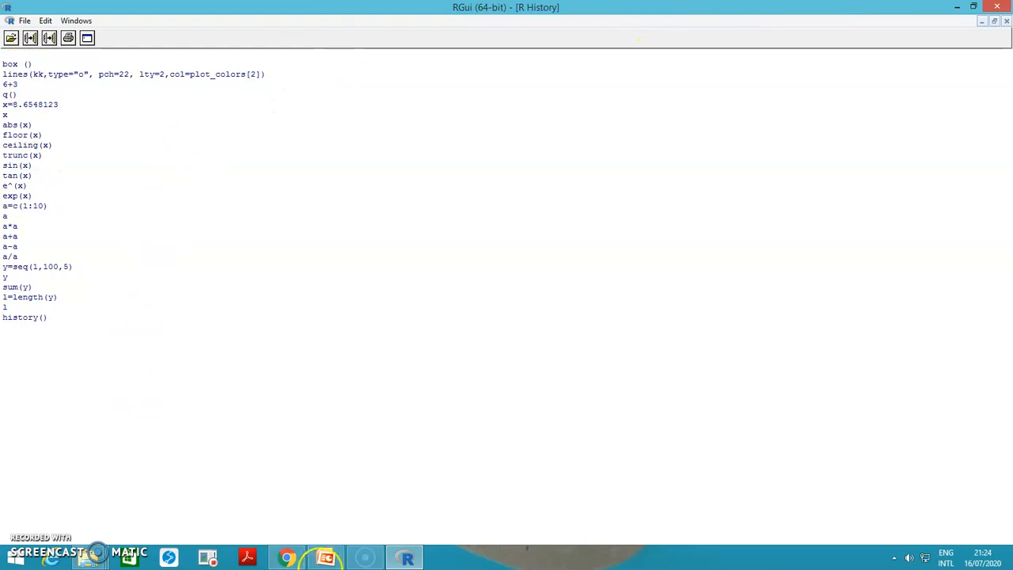
Step: Run history() to list the session commands, then switch to the PowerPoint session-tips slide
click(326, 558)
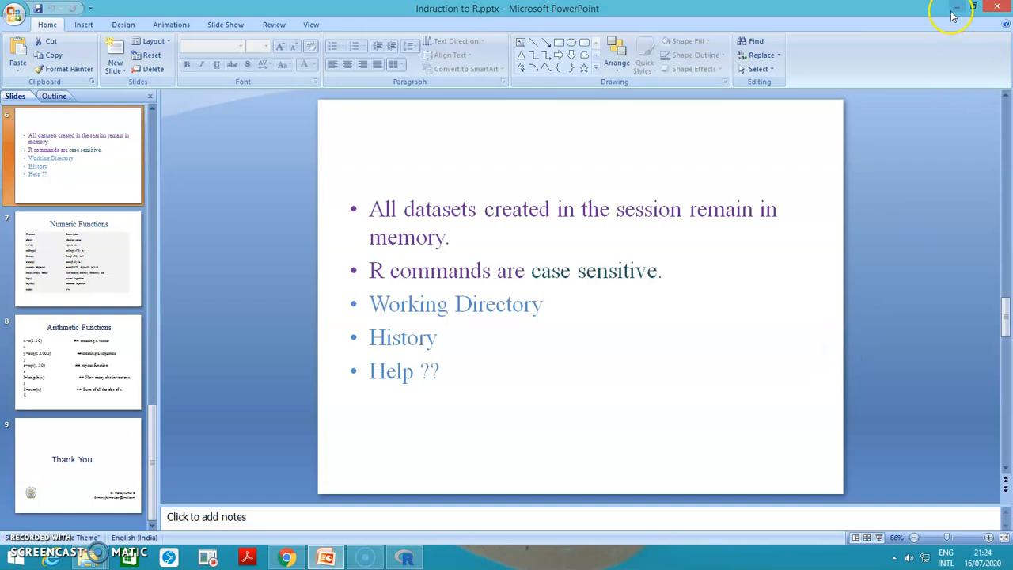
Step: Return to R from the slides and close the R History window, leaving the console
click(408, 558)
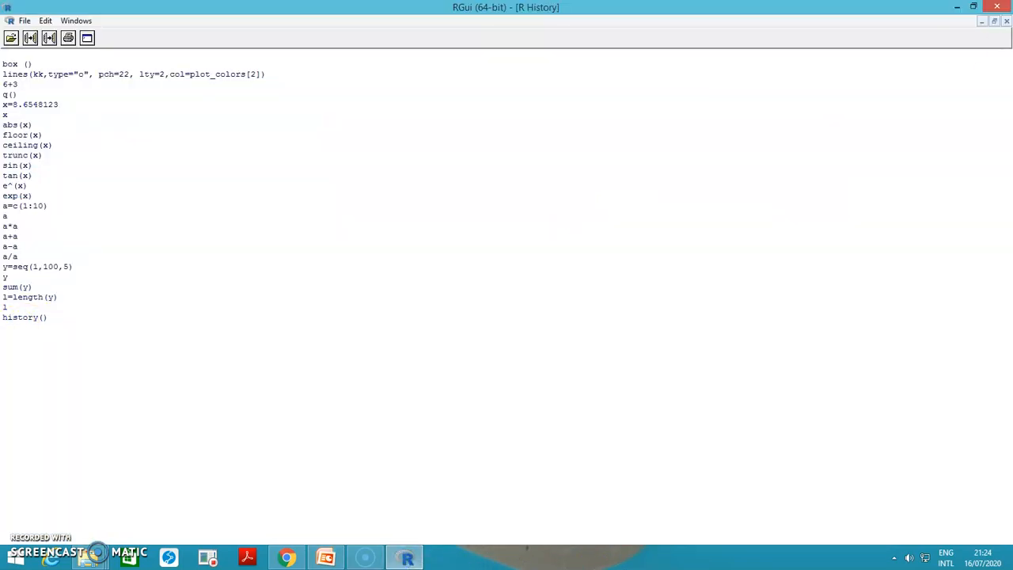
click(1007, 21)
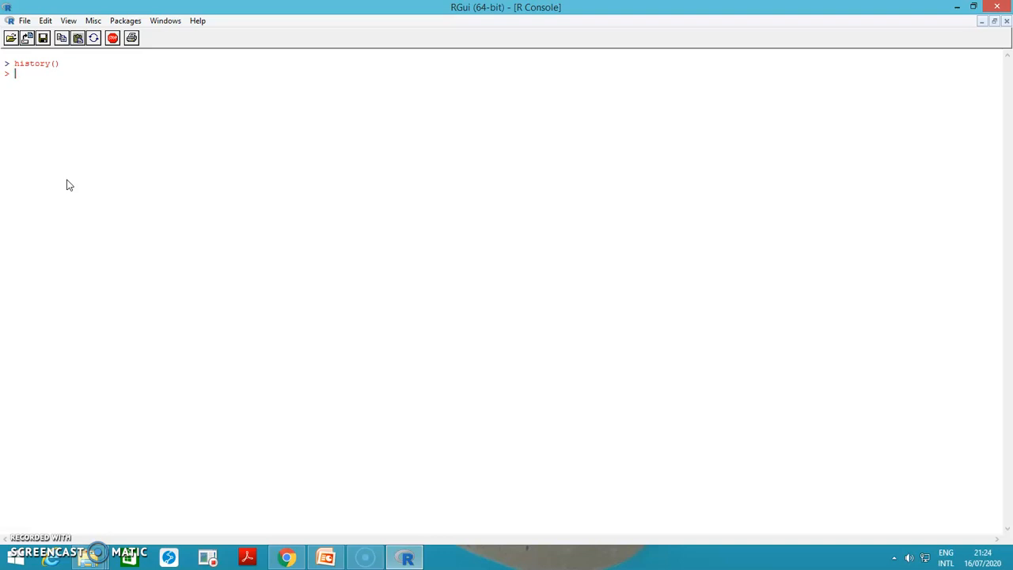
text(ge)
text(twd)
text(())
Step: Run getwd() showing d:/Users/Documents, then switch back to the slide deck
key(Return)
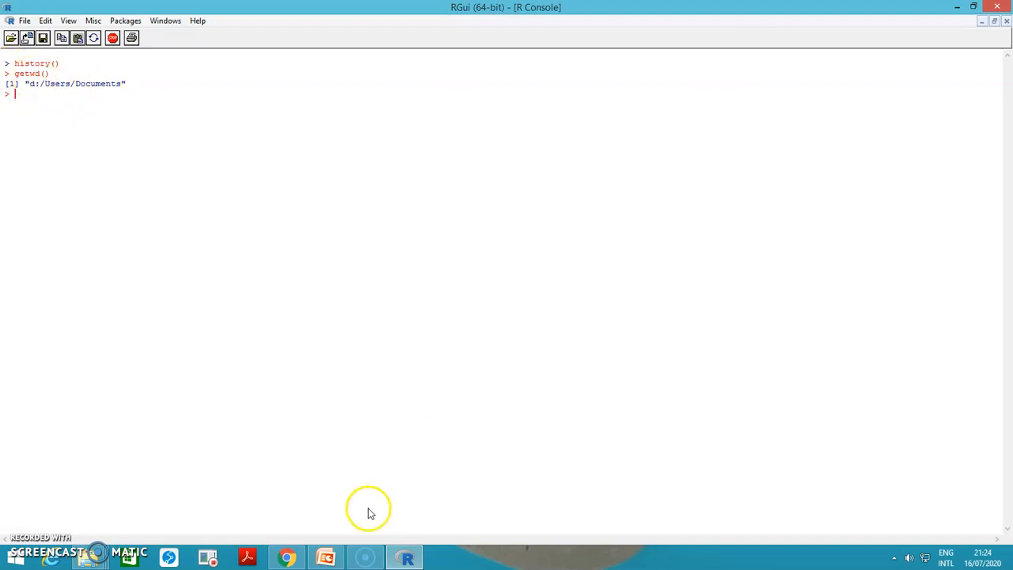
click(325, 557)
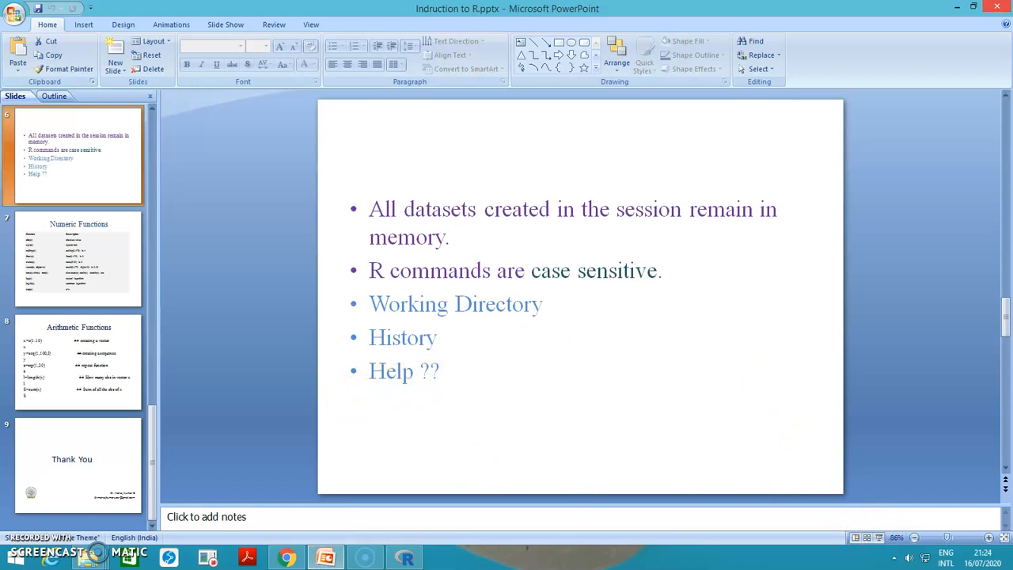
Step: Minimize the slides and run ??cor, opening the R Search Results page for correlation topics
click(958, 7)
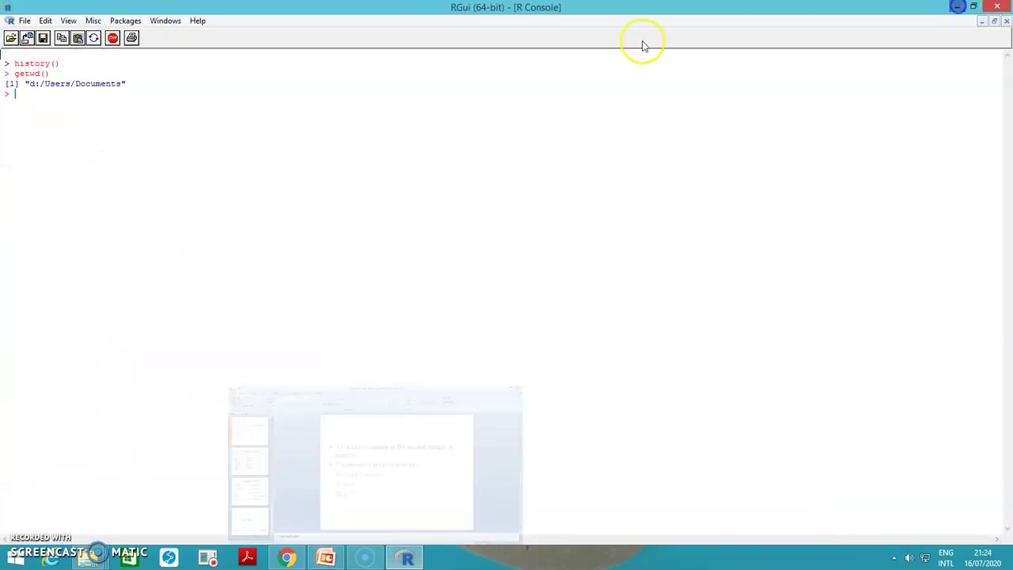
click(15, 93)
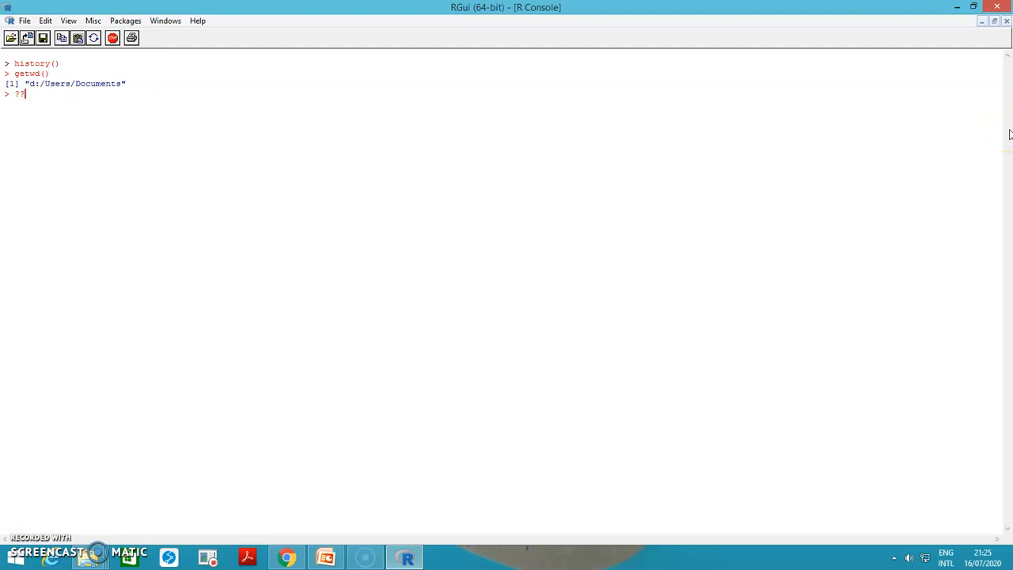
text(cor)
key(Return)
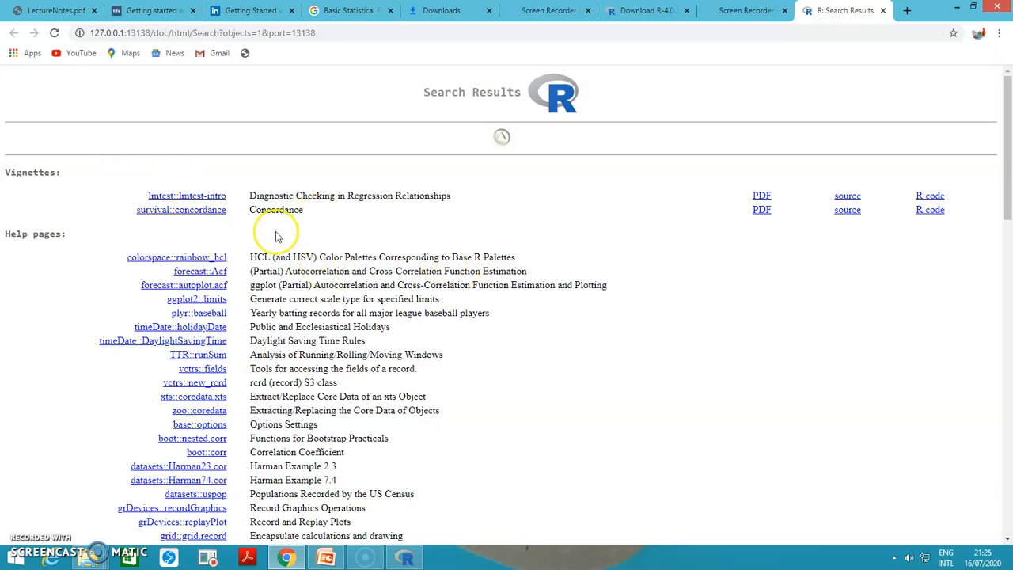
scroll(340, 253, down, 3)
scroll(346, 263, down, 3)
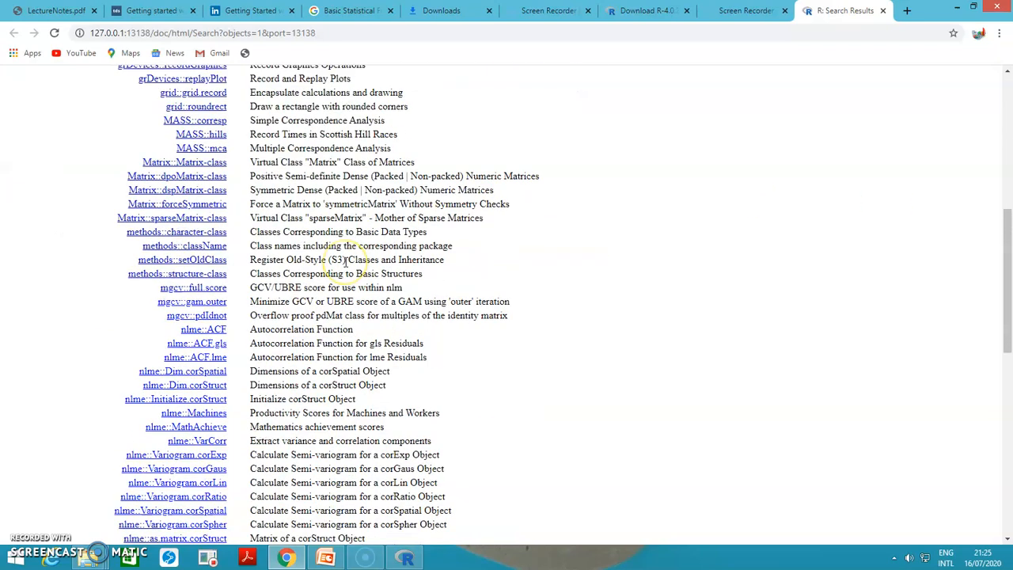
scroll(345, 262, up, 4)
scroll(345, 263, up, 4)
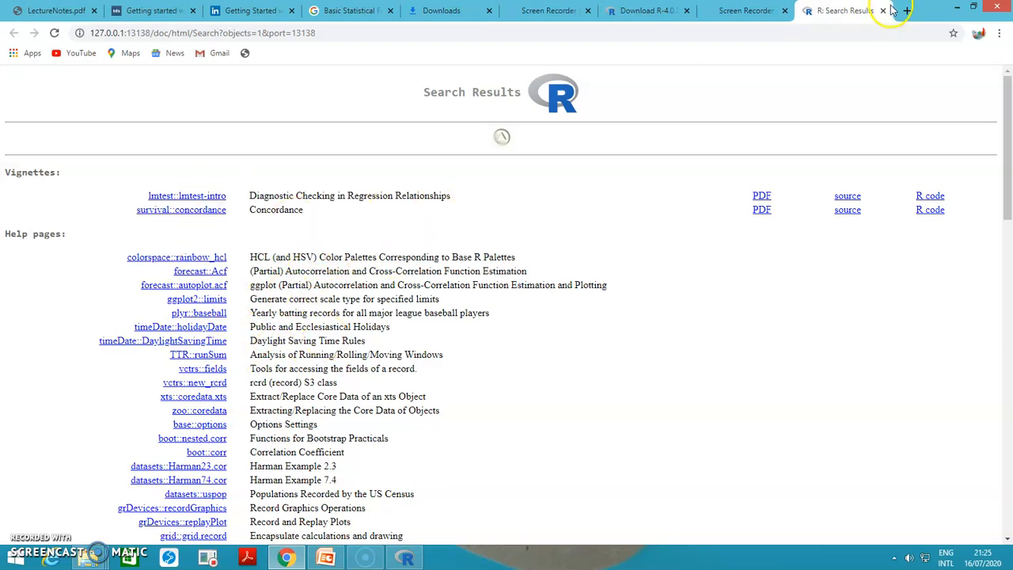
Step: Put the help browser away and bring the presentation forward on the Arithmetic Functions slide
click(958, 7)
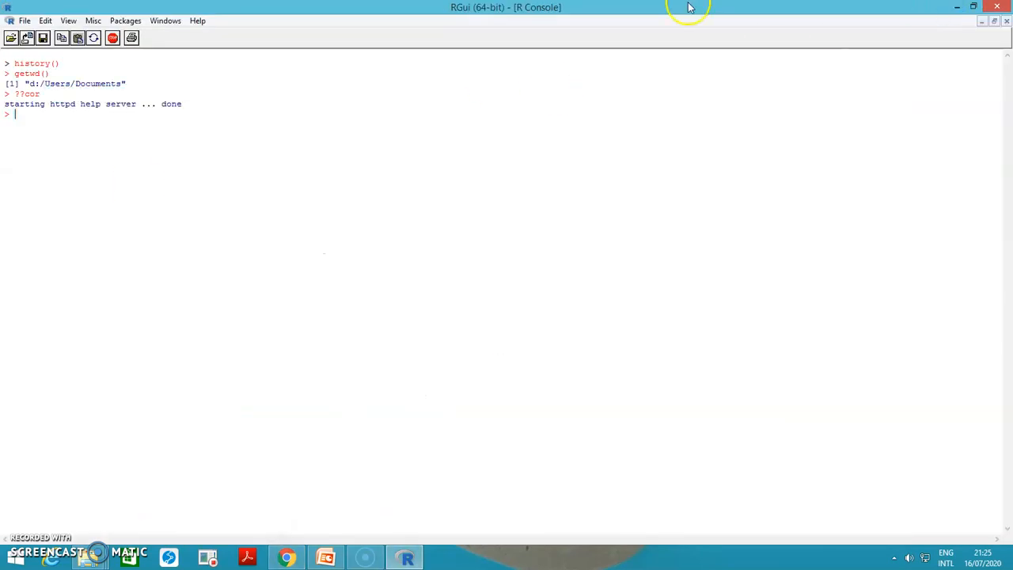
click(16, 116)
click(326, 559)
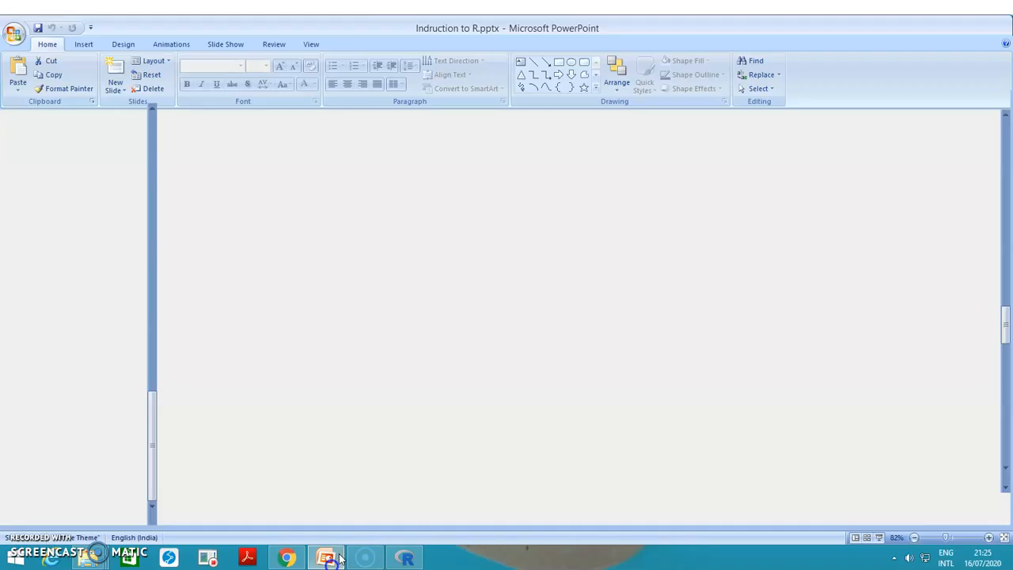